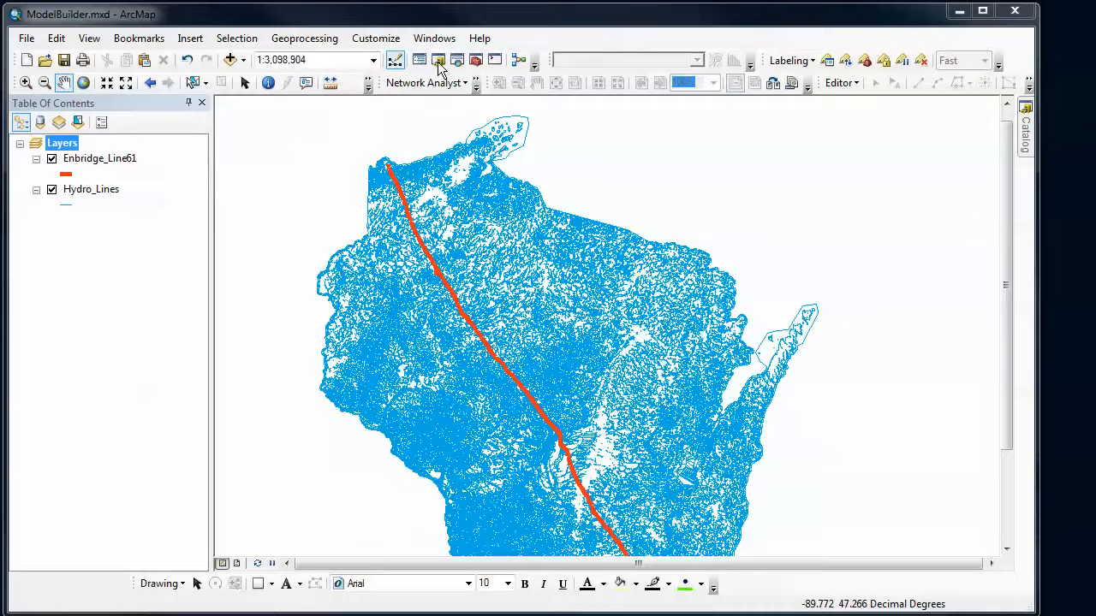
Create a new toolbox in the GIS Demos home folder, keeping the default name Toolbox.tbx
{"action": "left_click", "coordinate": [1026, 145]}
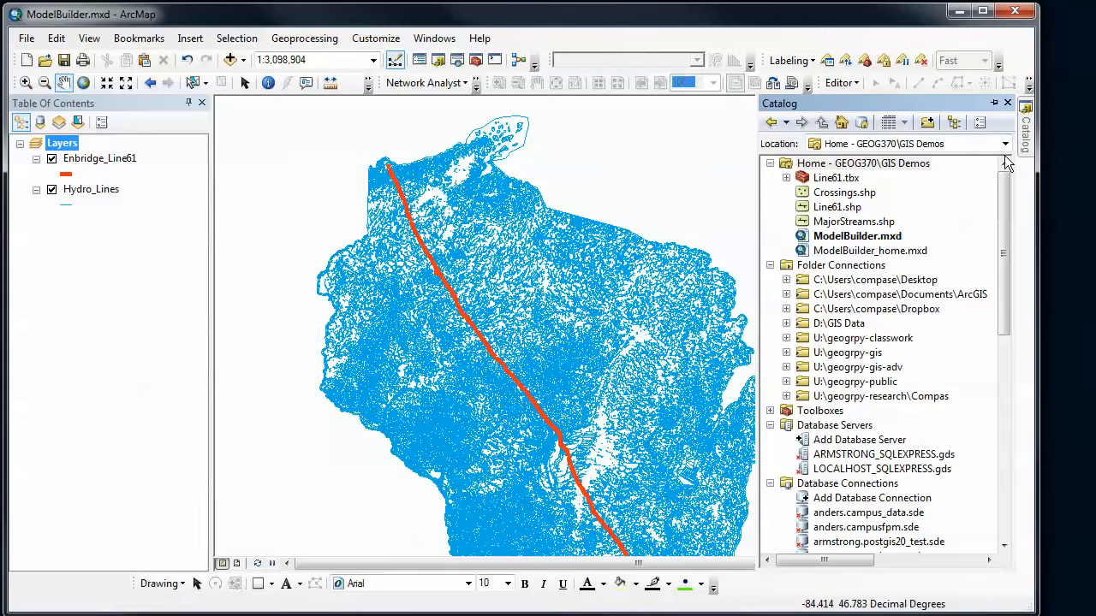
{"action": "right_click", "coordinate": [810, 163]}
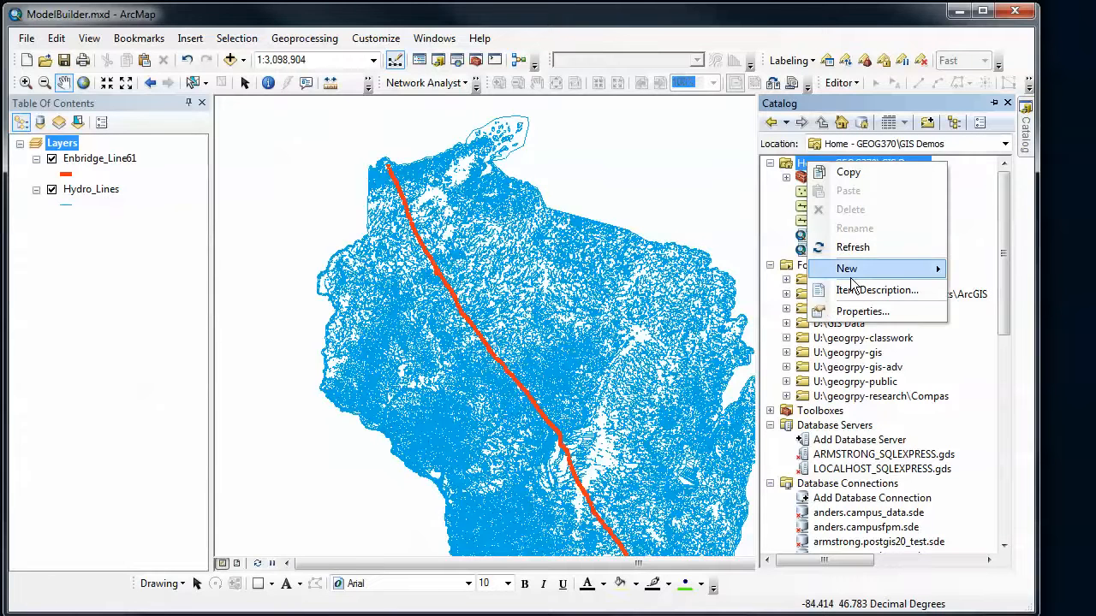
{"action": "mouse_move", "coordinate": [852, 276]}
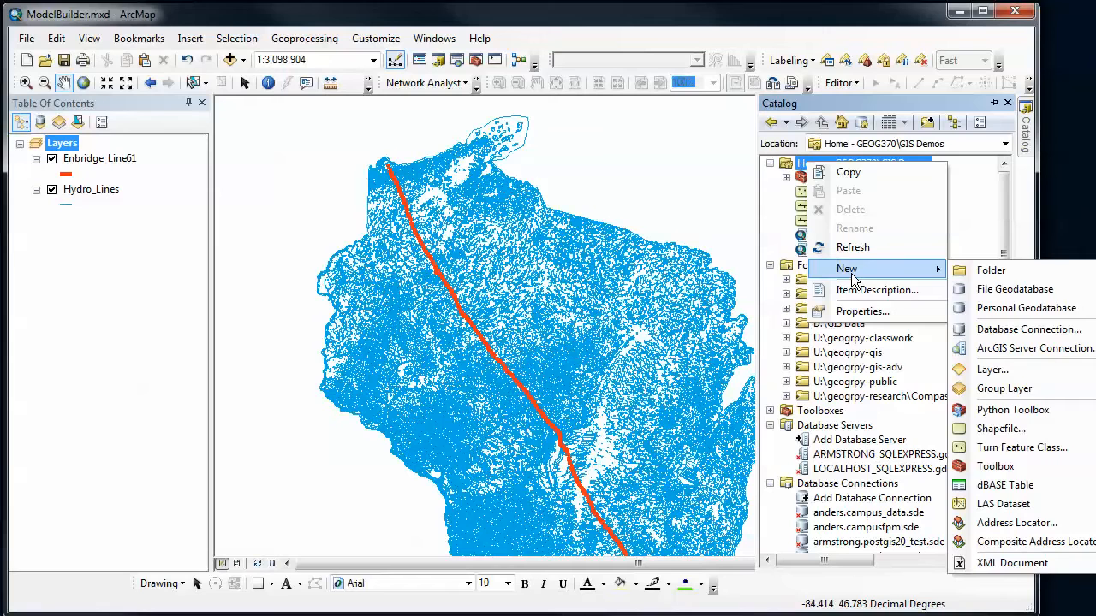
{"action": "left_click", "coordinate": [1020, 468]}
{"action": "left_click", "coordinate": [840, 193]}
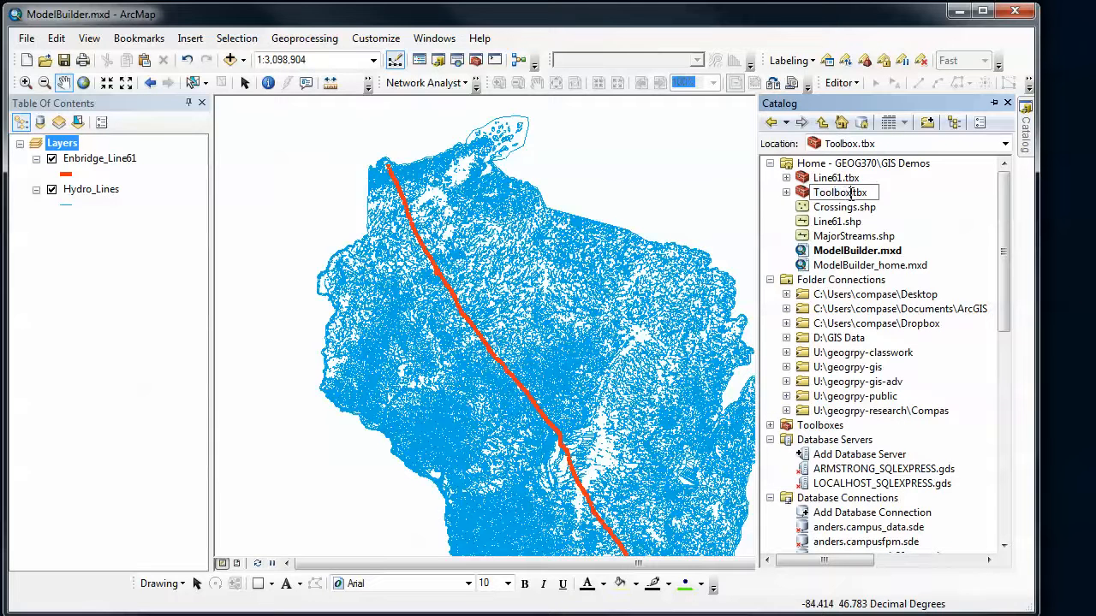
{"action": "left_click_drag", "start_coordinate": [851, 193], "coordinate": [812, 192]}
{"action": "key", "text": "Return"}
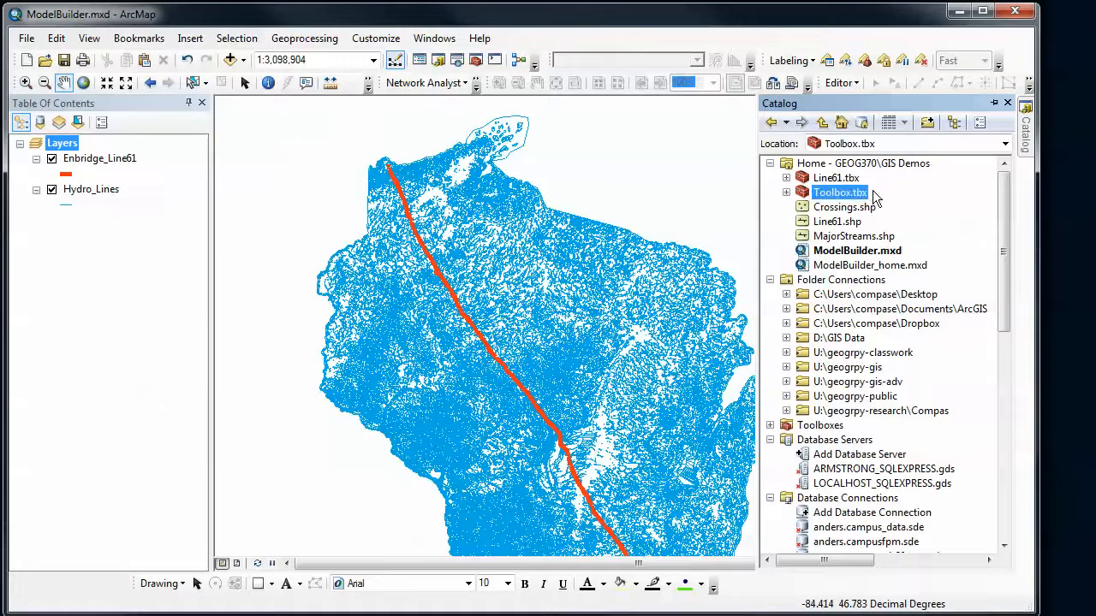
Create a new model inside Toolbox.tbx and reposition its empty window over the map
{"action": "right_click", "coordinate": [827, 200]}
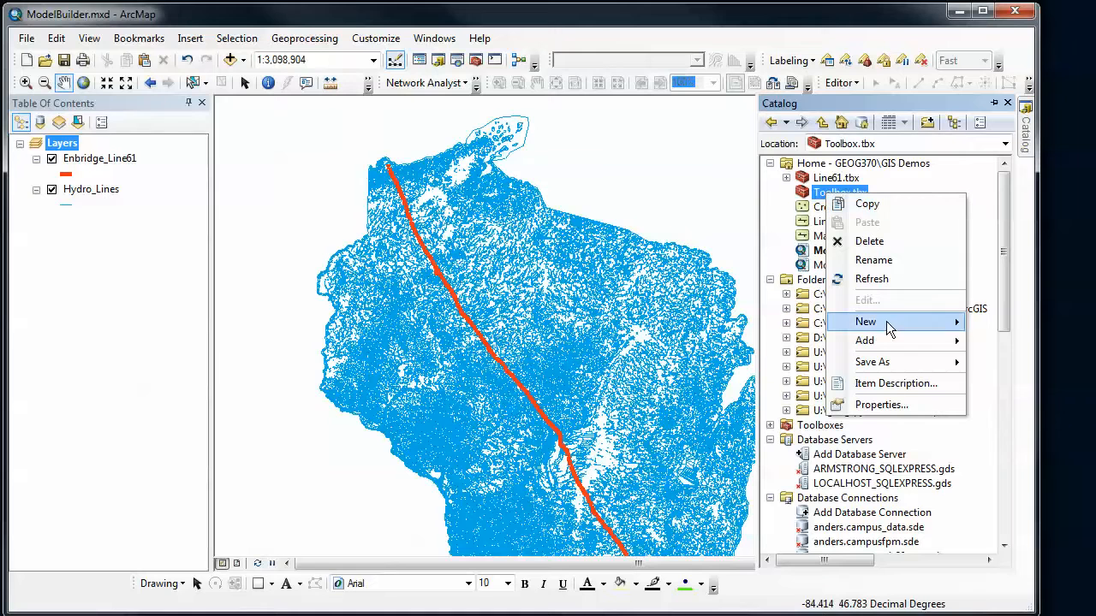
{"action": "mouse_move", "coordinate": [887, 324]}
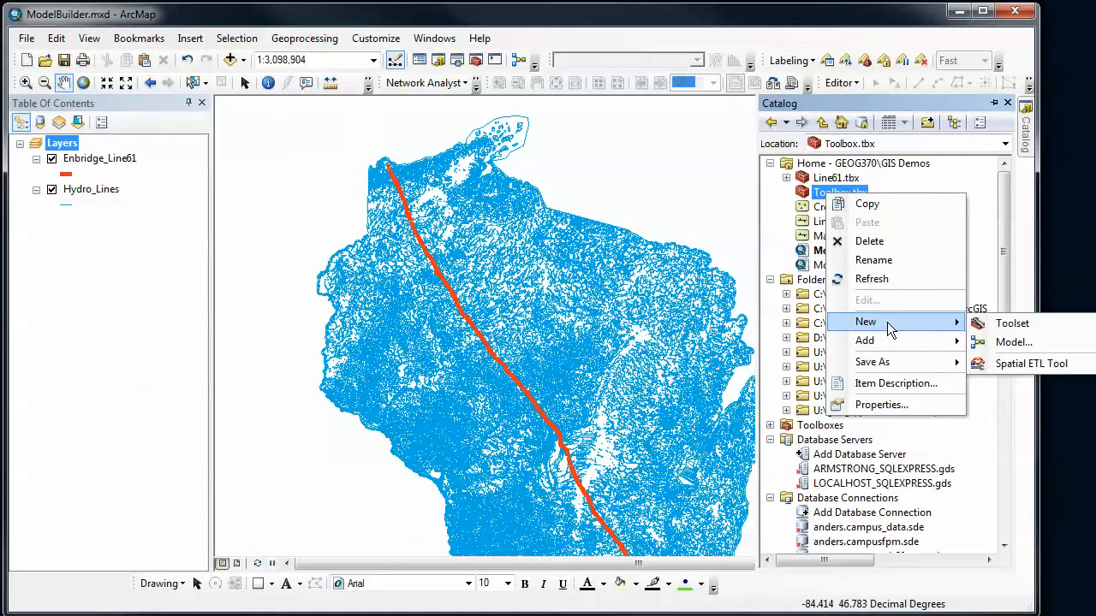
{"action": "left_click", "coordinate": [1030, 343]}
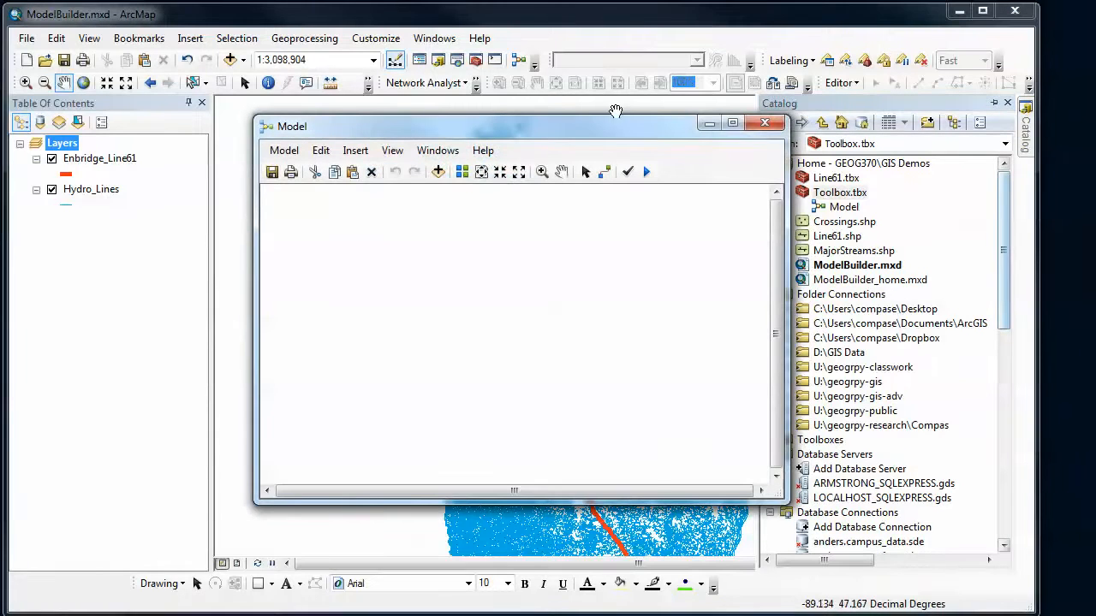
{"action": "left_click_drag", "start_coordinate": [612, 136], "coordinate": [677, 145]}
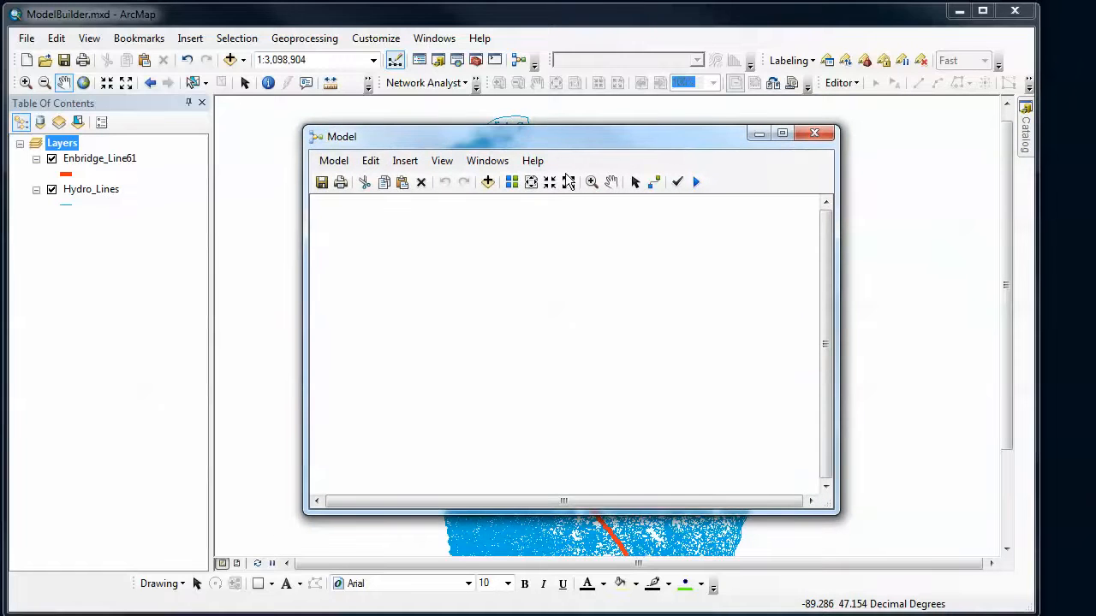
Set both the name and the label to Crossing in the model's properties
{"action": "left_click", "coordinate": [334, 163]}
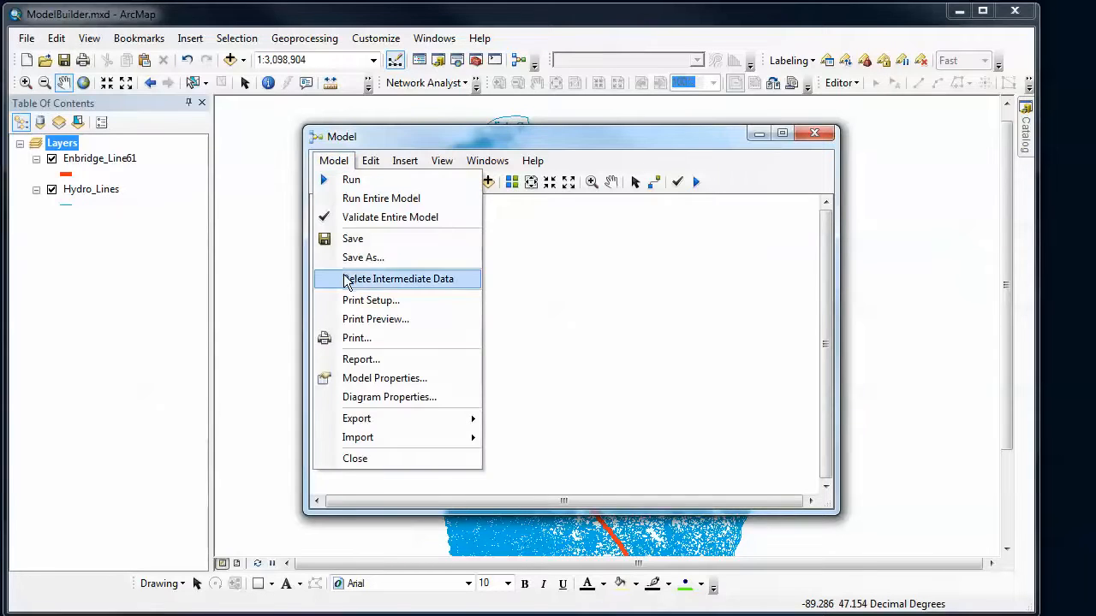
{"action": "left_click", "coordinate": [406, 382]}
{"action": "left_click", "coordinate": [469, 195]}
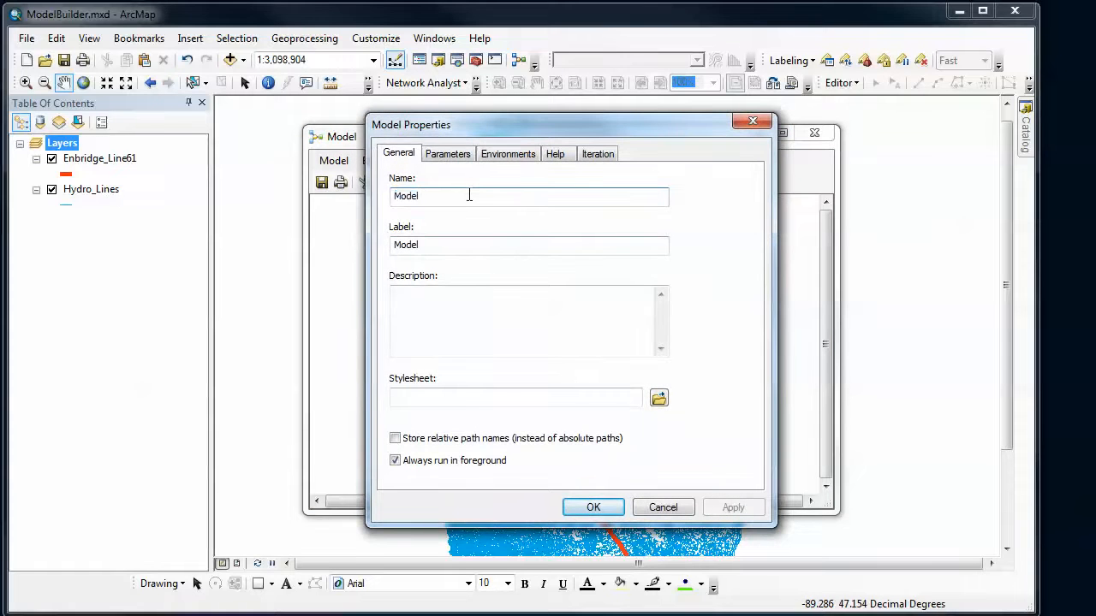
{"action": "left_click_drag", "start_coordinate": [470, 195], "coordinate": [360, 200]}
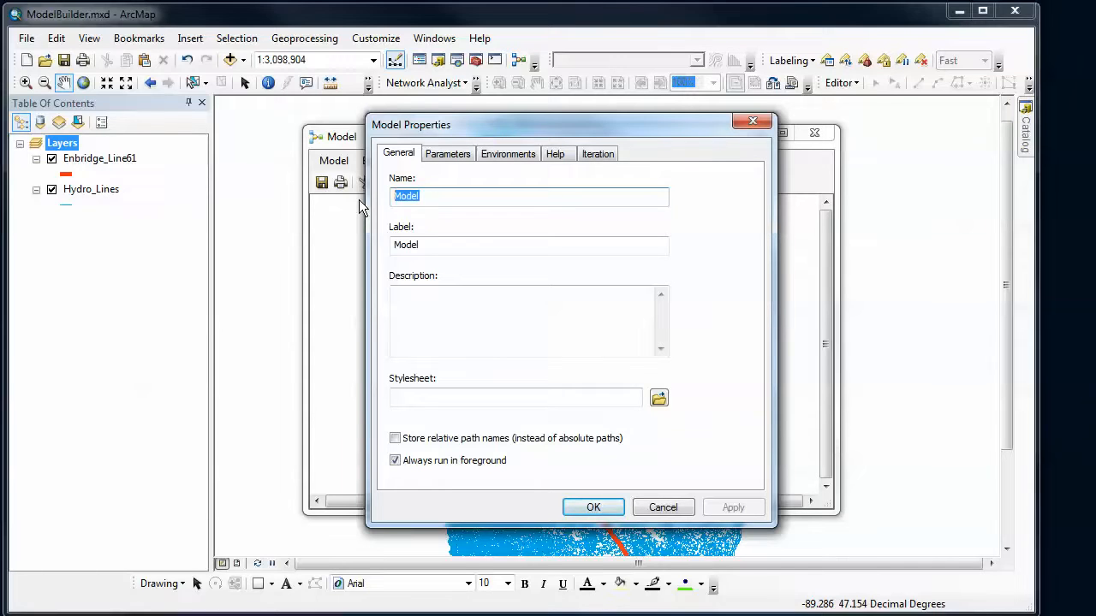
{"action": "type", "text": "Crossing"}
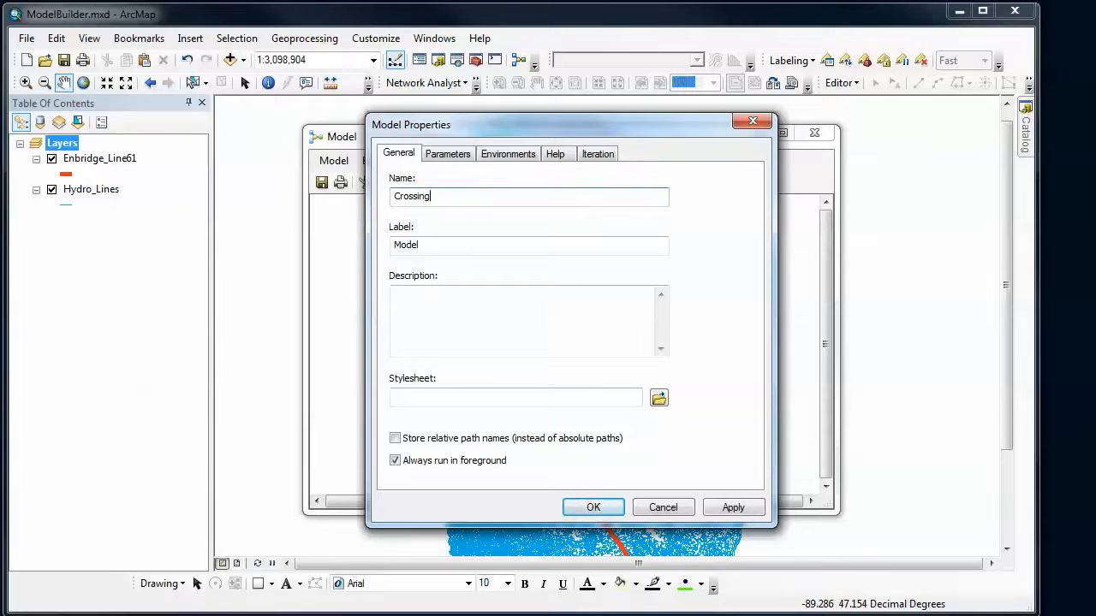
{"action": "key", "text": "Tab"}
{"action": "type", "text": "Cr"}
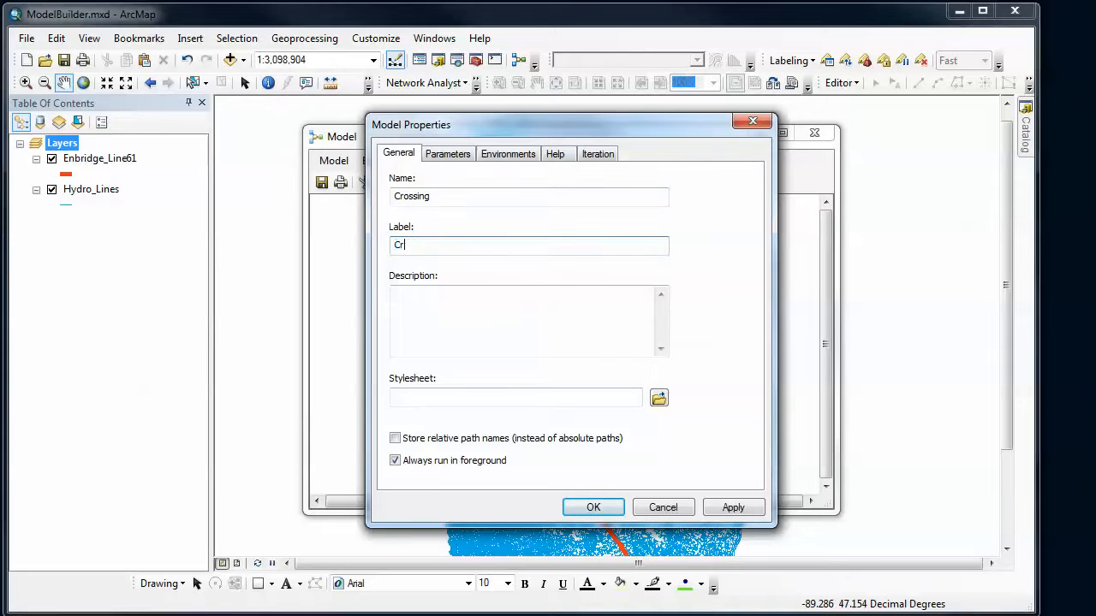
{"action": "type", "text": "ossing"}
{"action": "left_click", "coordinate": [589, 506]}
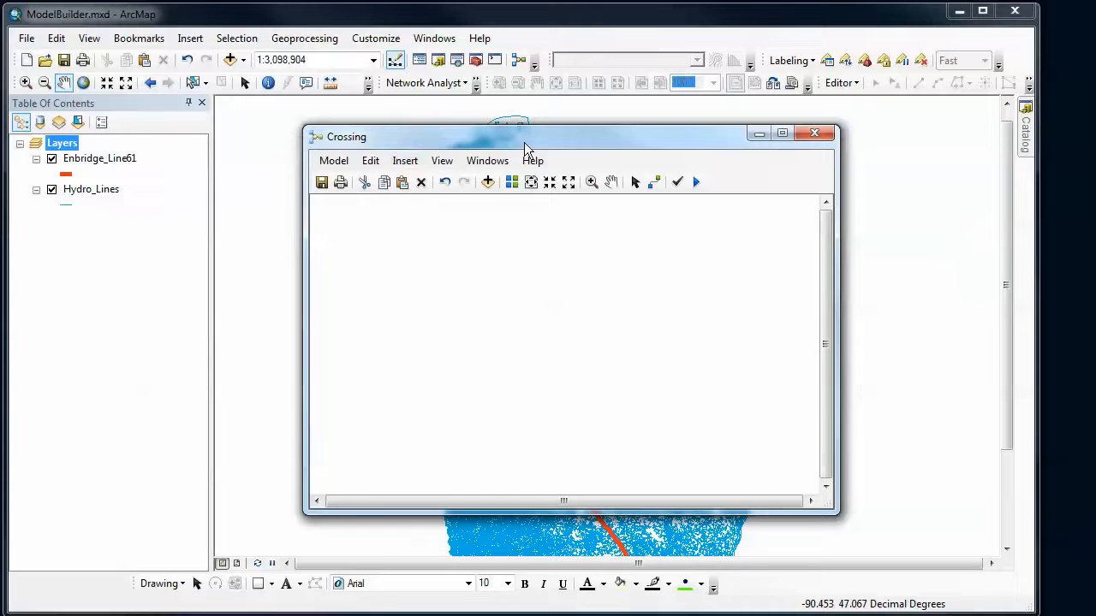
Add the Enbridge_Line61 and Hydro_Lines layers to the Crossing model, with Hydro_Lines below Enbridge_Line61
{"action": "left_click_drag", "start_coordinate": [524, 141], "coordinate": [475, 133]}
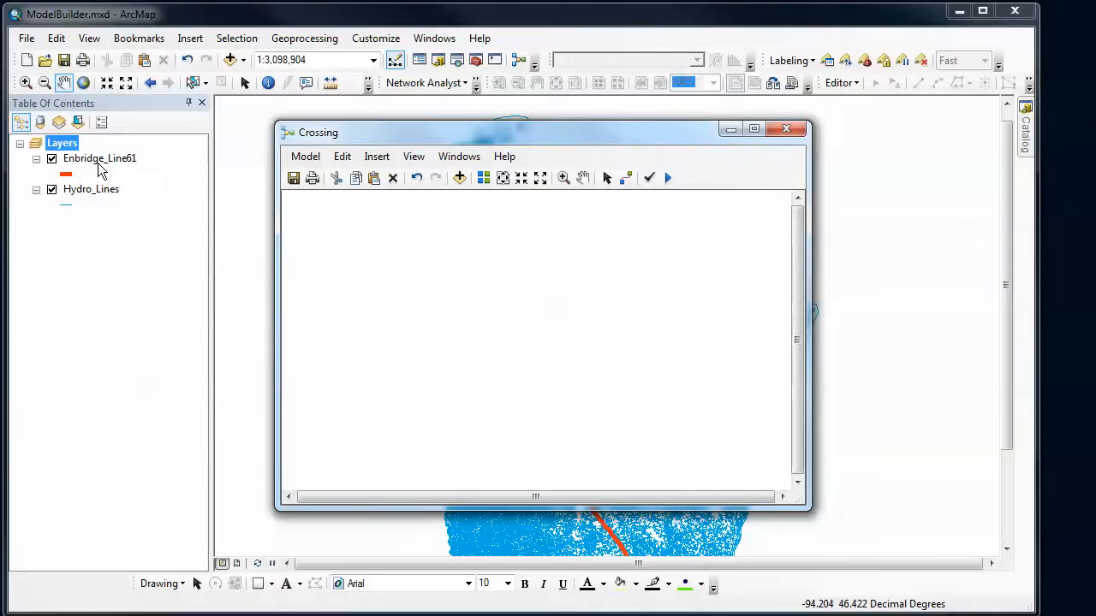
{"action": "left_click_drag", "start_coordinate": [98, 162], "coordinate": [374, 249]}
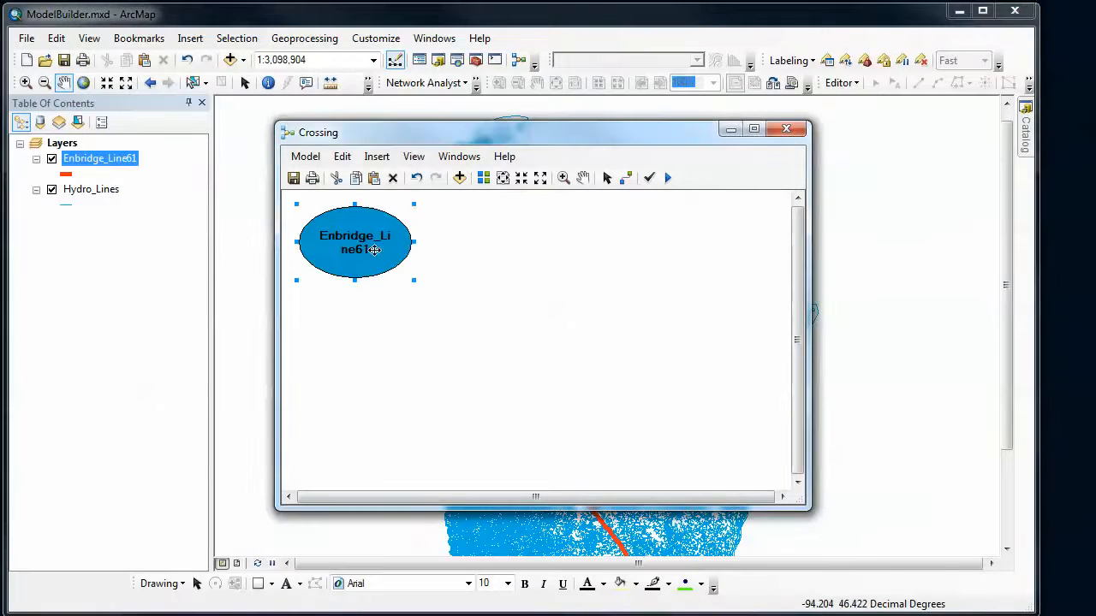
{"action": "left_click_drag", "start_coordinate": [86, 189], "coordinate": [360, 355]}
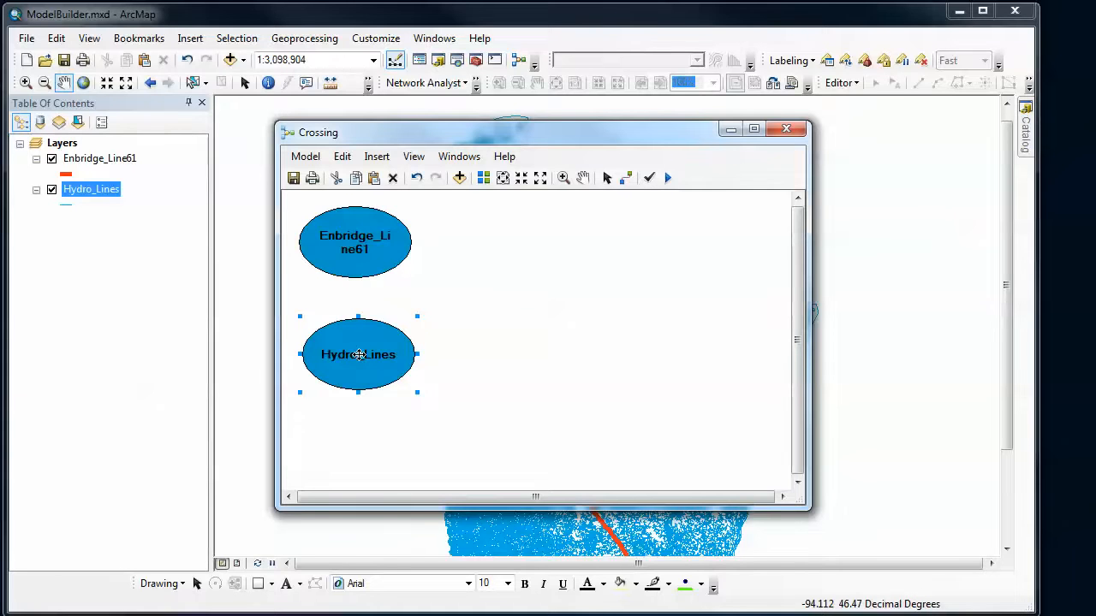
Search the tools for "select" and add Select Layer By Attribute to the model beside Hydro_Lines
{"action": "left_click_drag", "start_coordinate": [544, 140], "coordinate": [392, 147]}
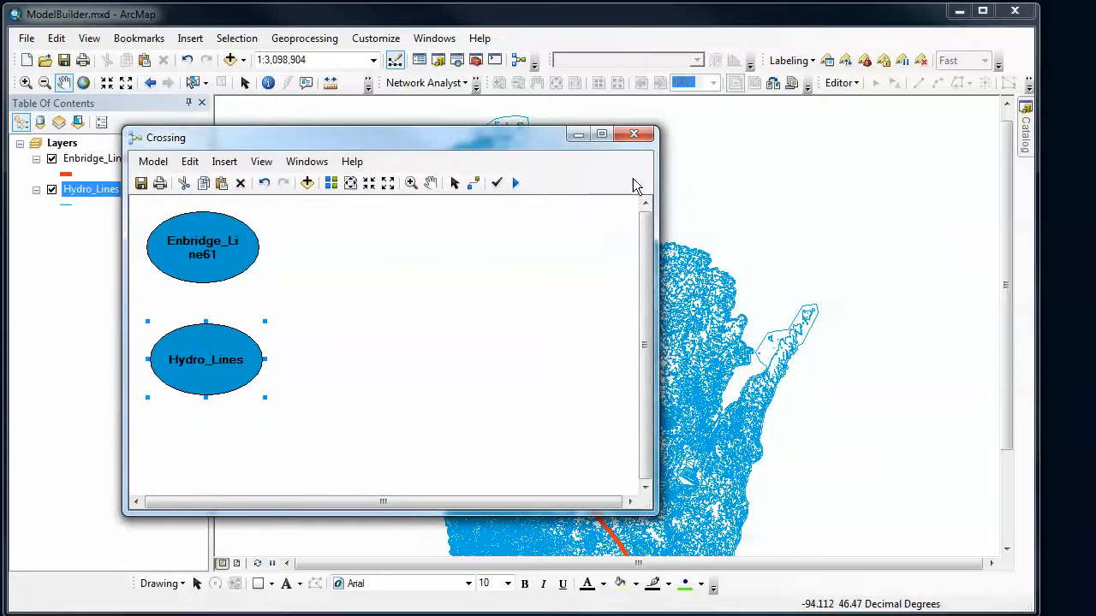
{"action": "left_click", "coordinate": [457, 66]}
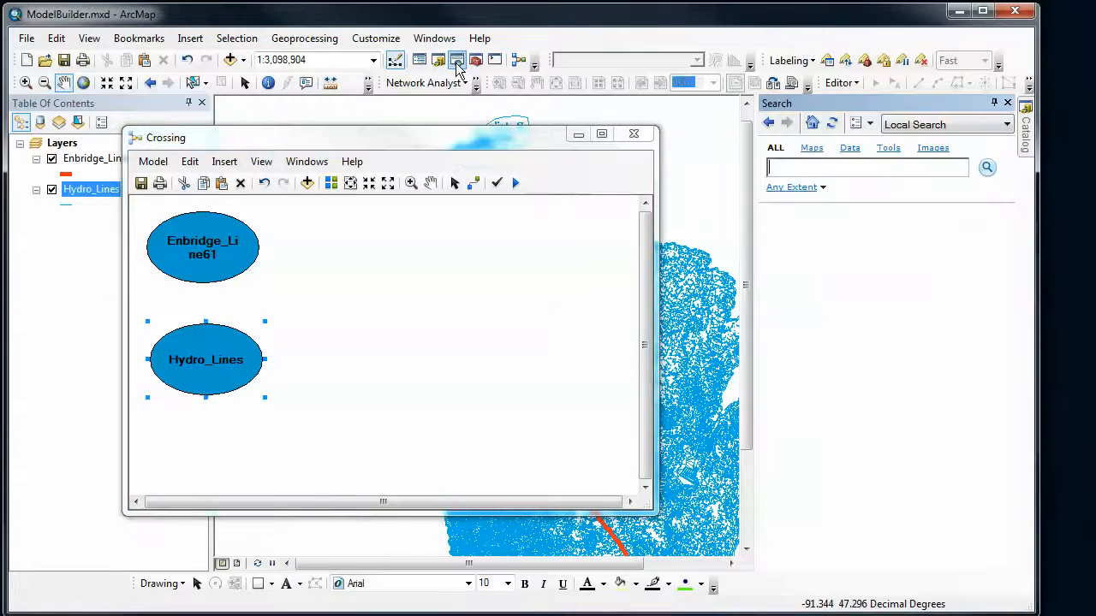
{"action": "left_click", "coordinate": [889, 150]}
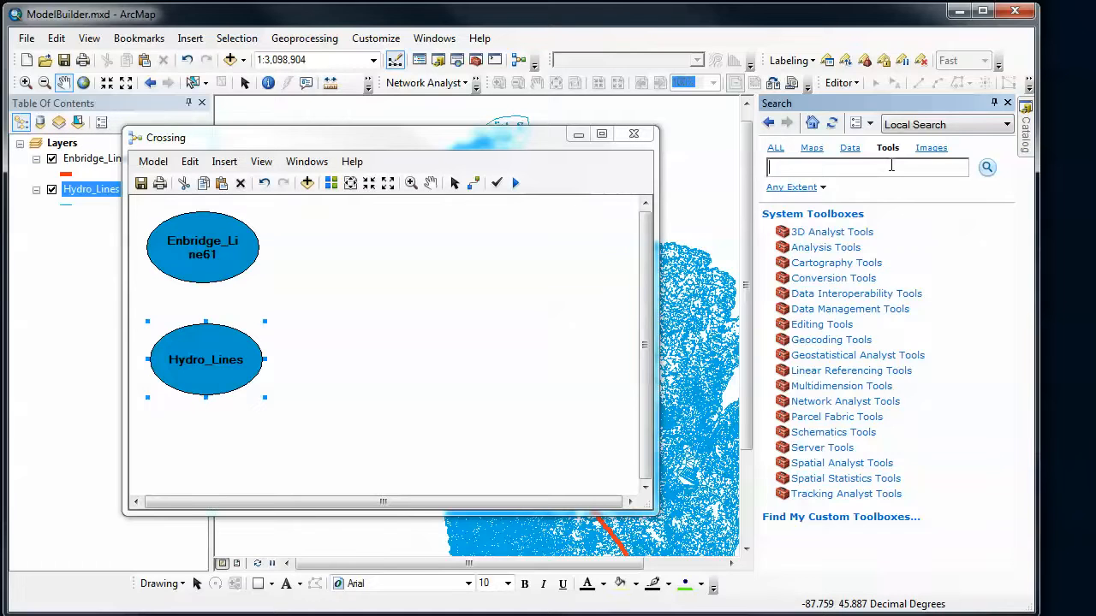
{"action": "left_click", "coordinate": [891, 165]}
{"action": "type", "text": "sel"}
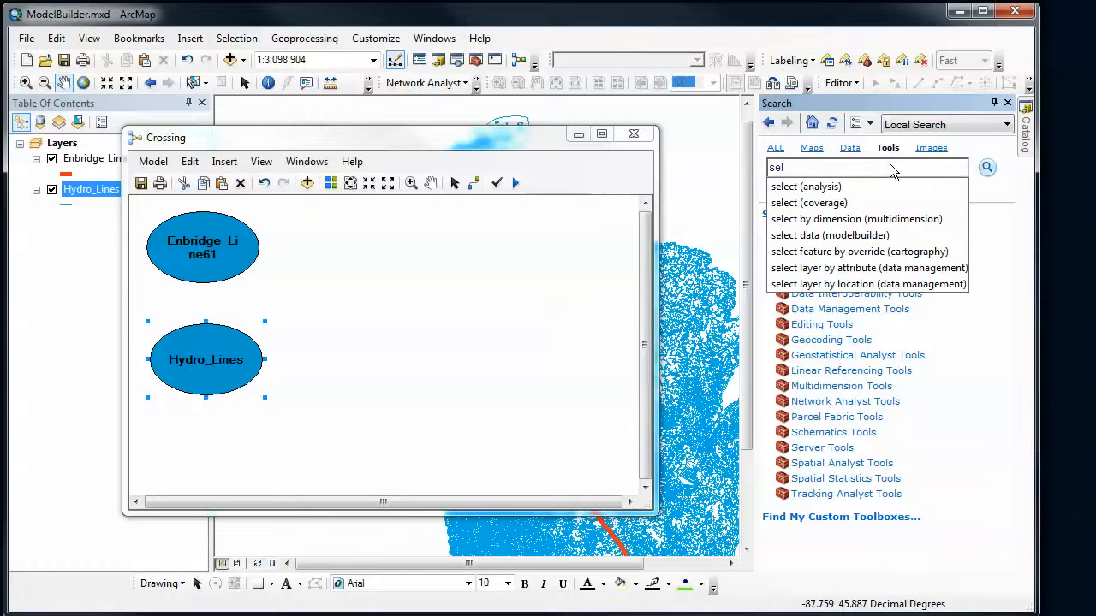
{"action": "type", "text": "ect"}
{"action": "key", "text": "Return"}
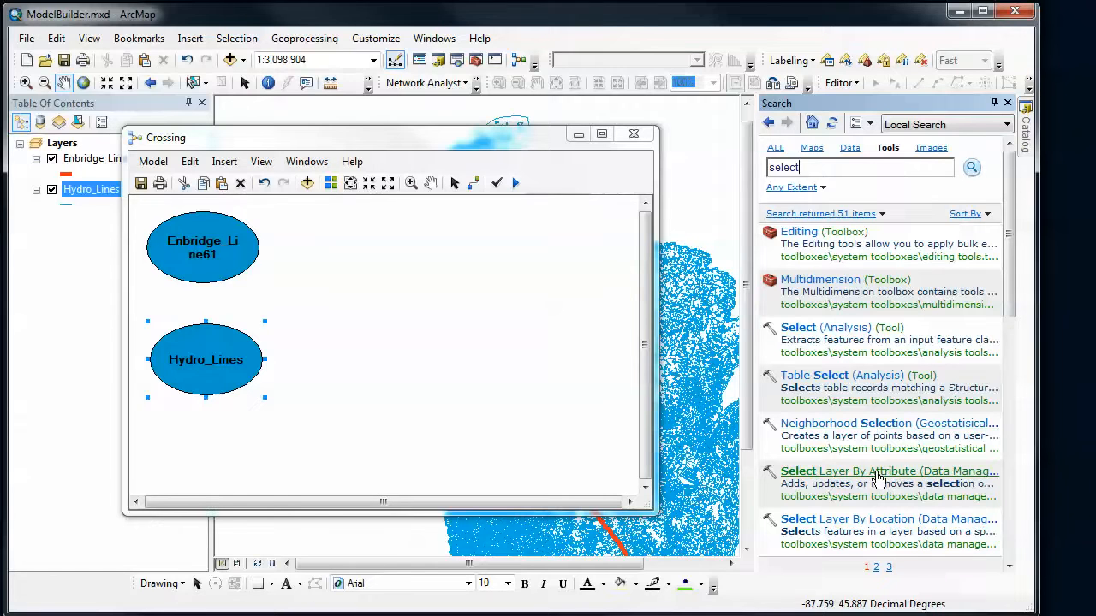
{"action": "left_click_drag", "start_coordinate": [878, 480], "coordinate": [359, 348]}
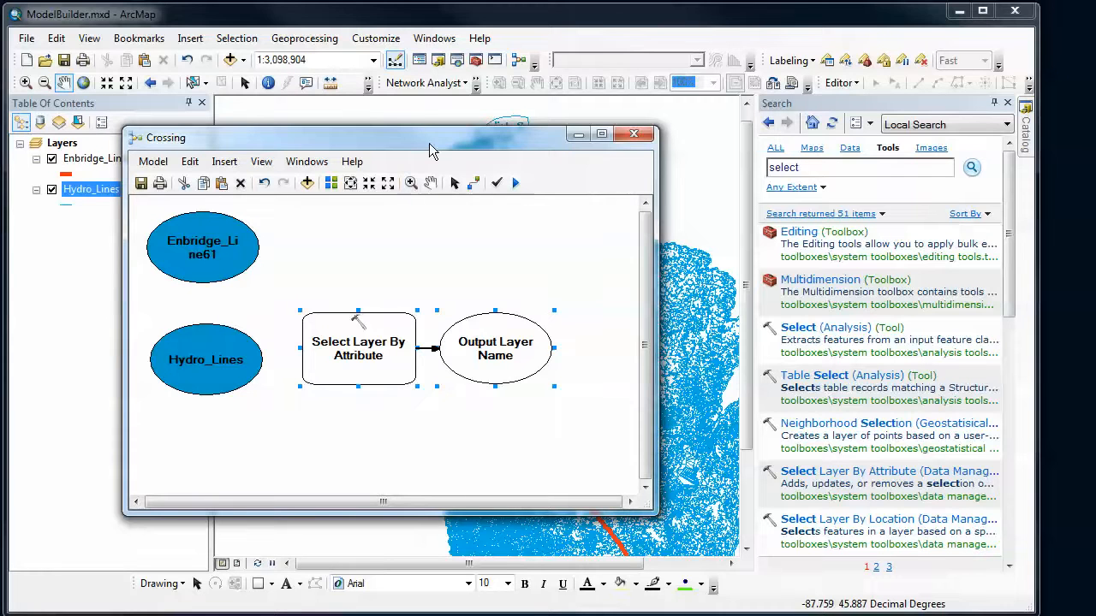
Connect Hydro_Lines to the Select Layer By Attribute tool as its Layer Name or Table View
{"action": "left_click_drag", "start_coordinate": [426, 143], "coordinate": [509, 139]}
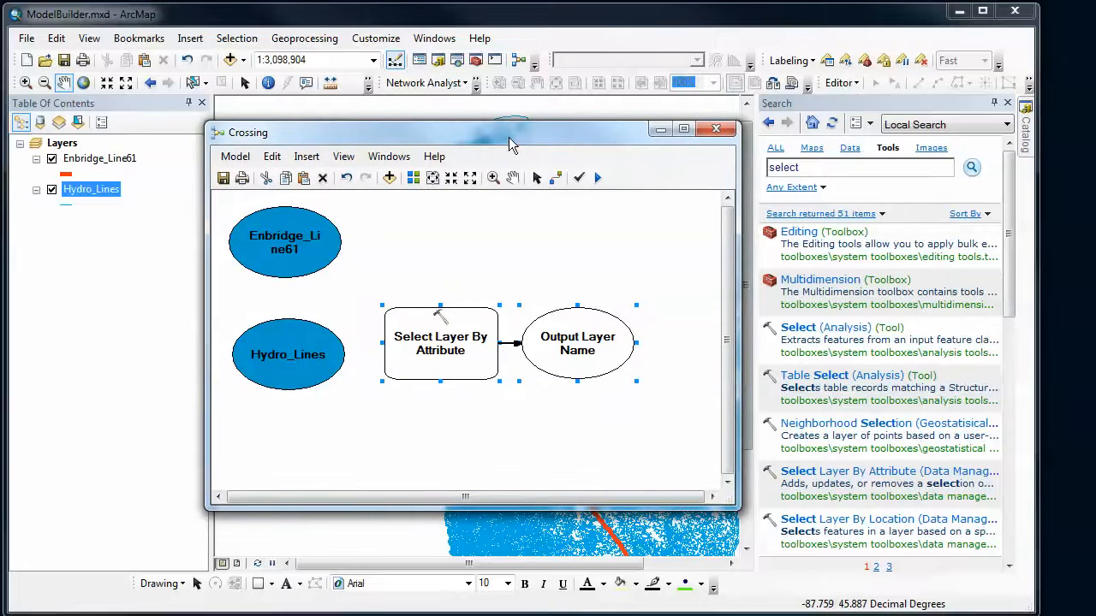
{"action": "left_click", "coordinate": [555, 178]}
{"action": "left_click", "coordinate": [557, 179]}
{"action": "left_click", "coordinate": [328, 342]}
{"action": "left_click", "coordinate": [418, 333]}
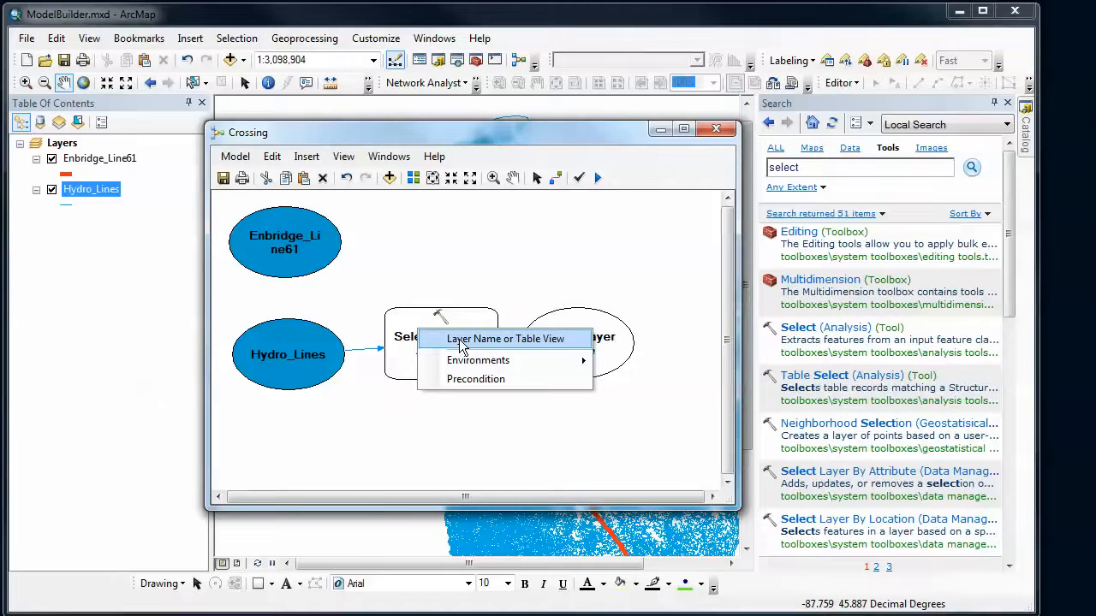
{"action": "left_click", "coordinate": [461, 341]}
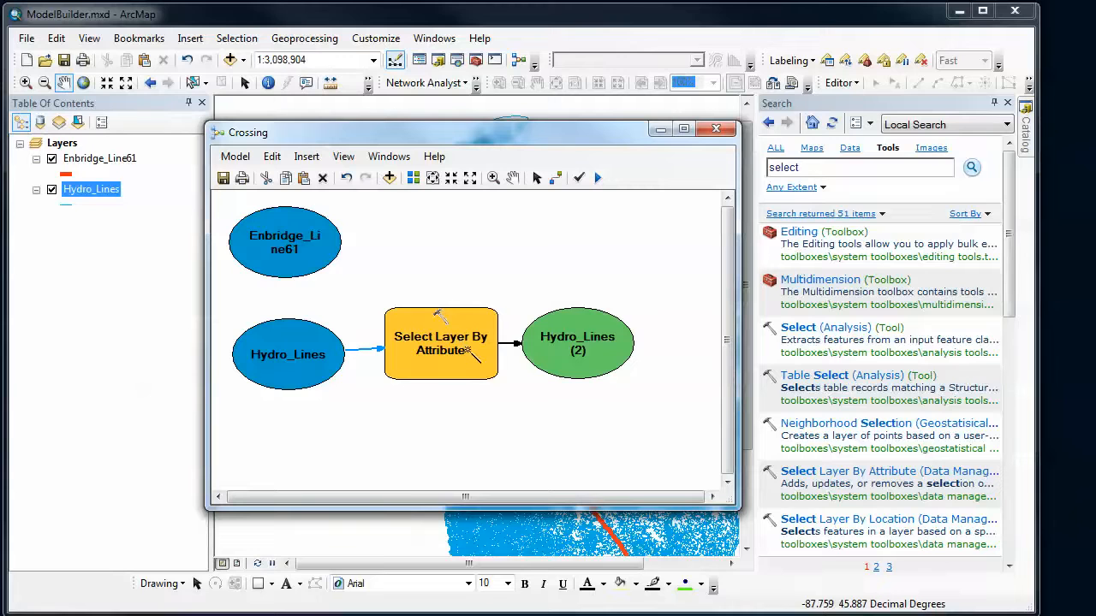